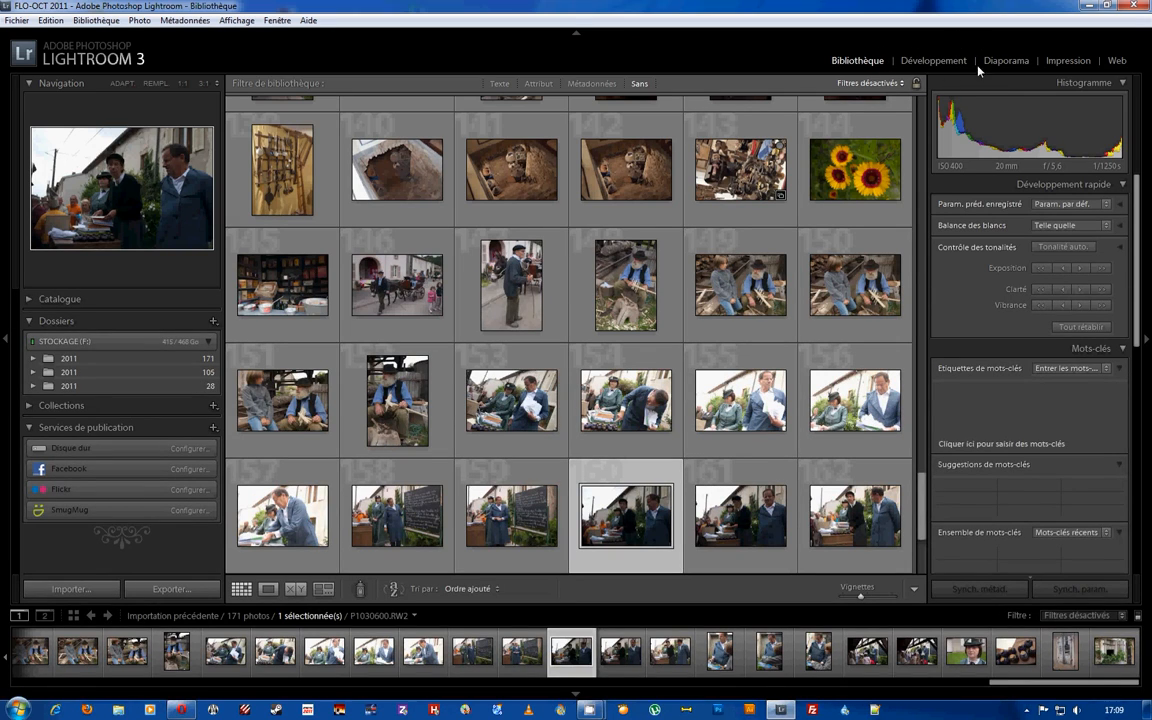
Step: Open the selected photo P1030600.RW2 in the Develop module and look through the Lightroom presets
left_click(916, 62)
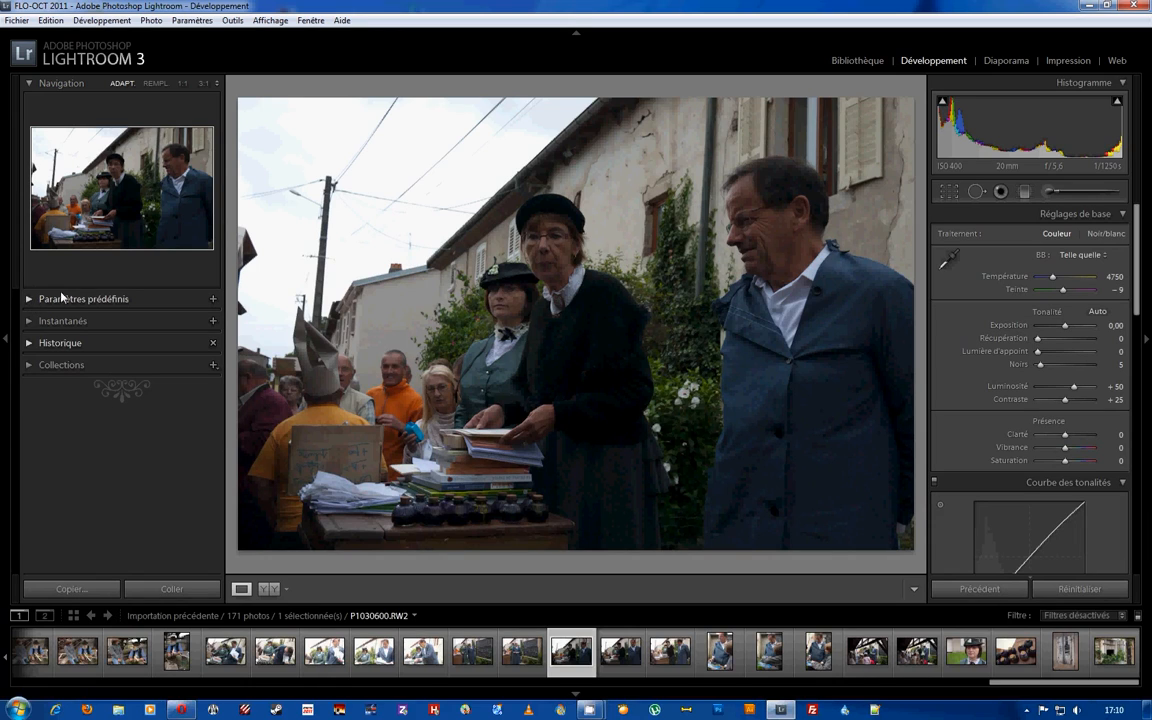
left_click(29, 298)
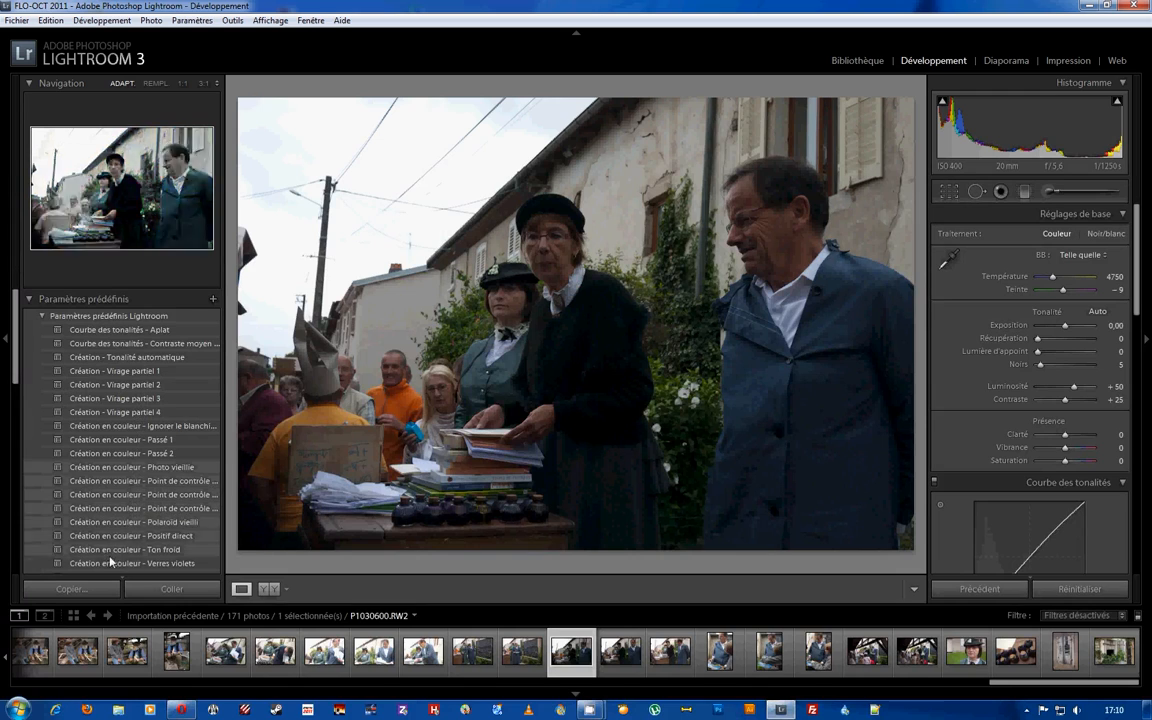
scroll(110, 482, "down", 3)
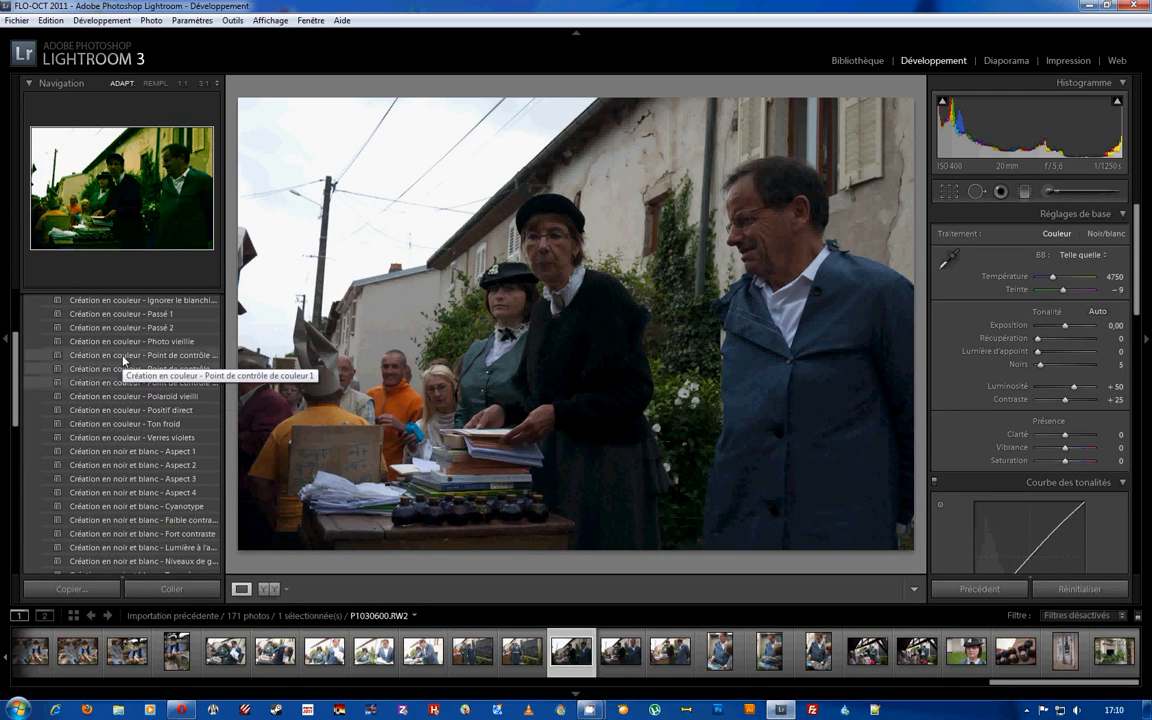
scroll(122, 314, "up", 3)
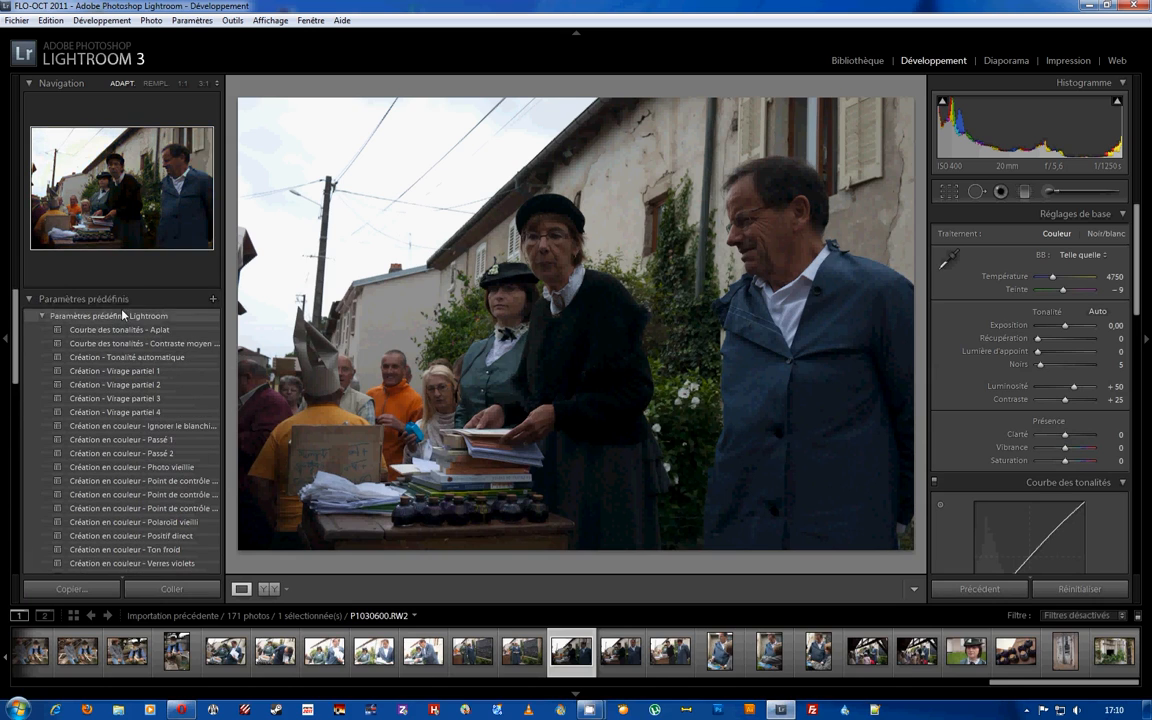
left_click(31, 299)
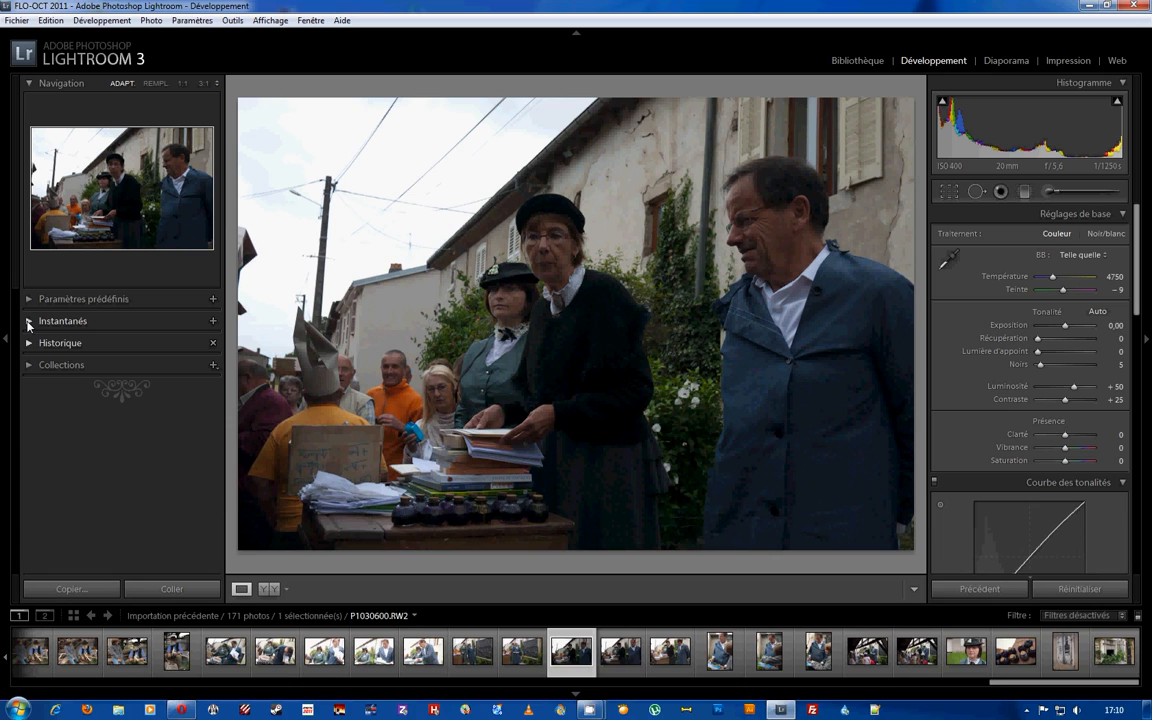
Step: Examine the photo's snapshots, its editing history and the collections, closing each section again
left_click(29, 322)
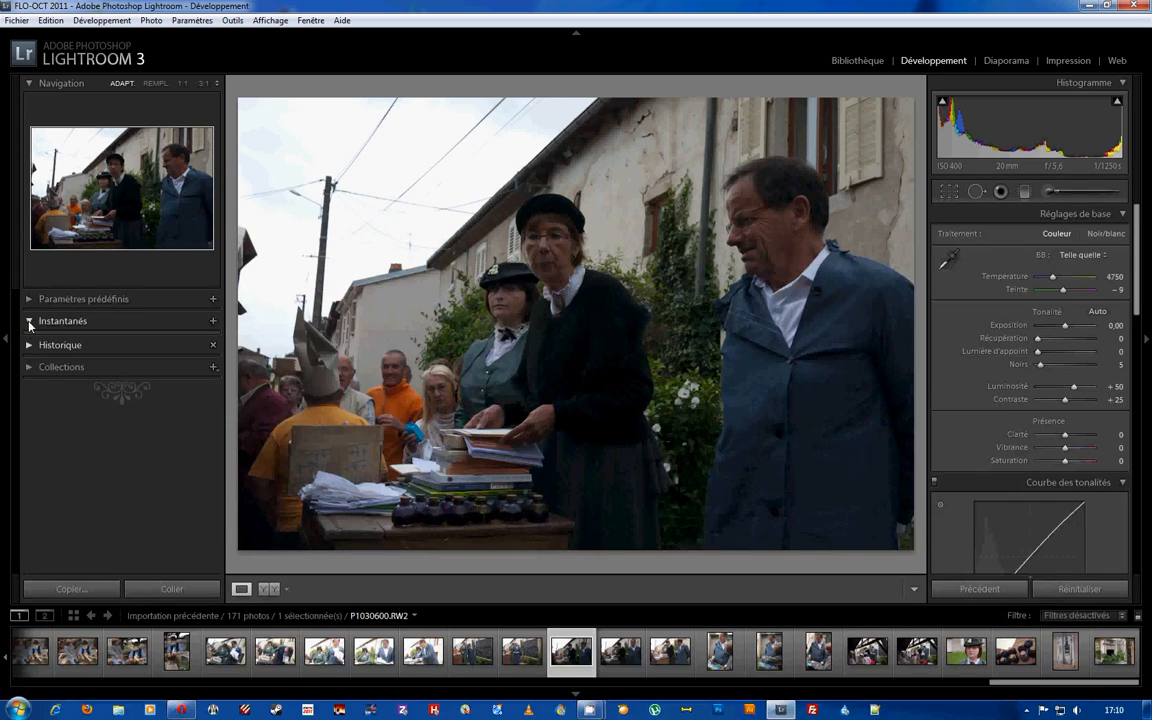
left_click(29, 322)
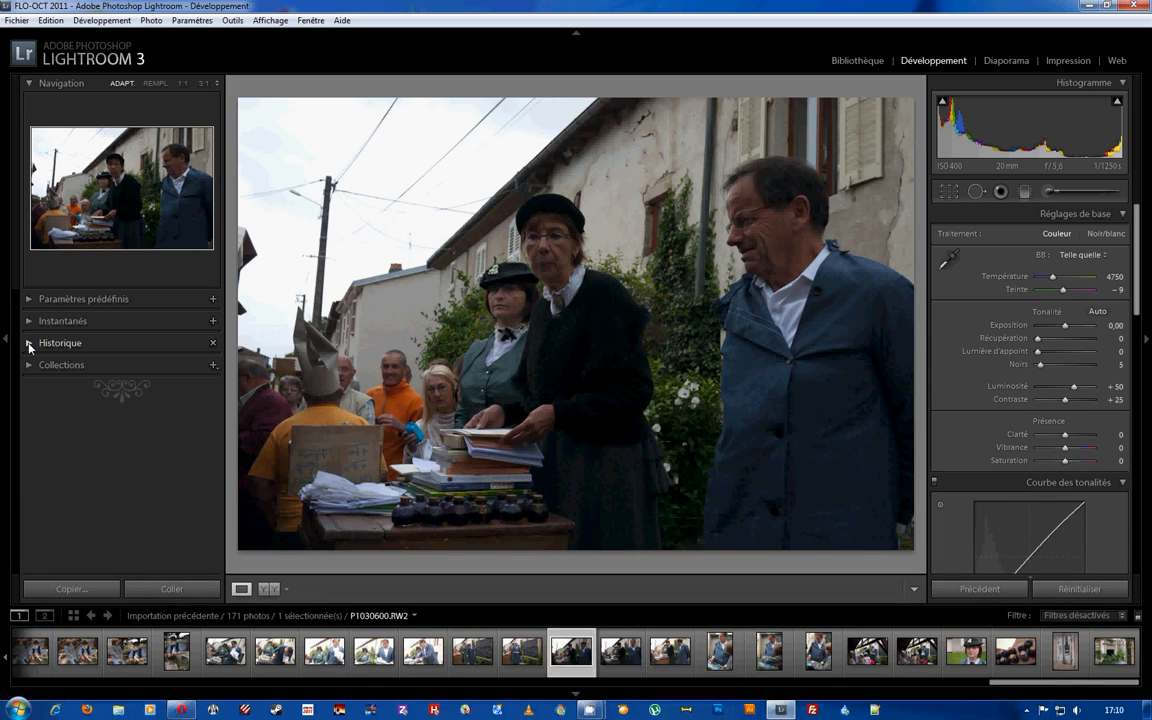
left_click(29, 343)
scroll(65, 395, "down", 2)
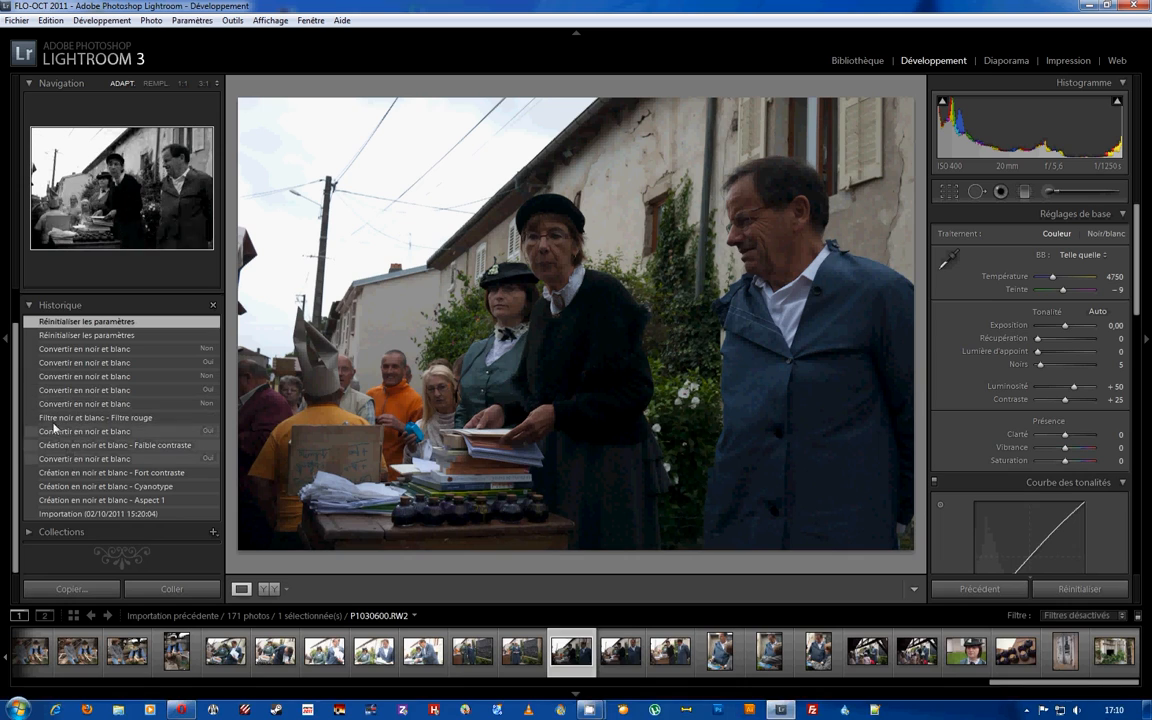
left_click(42, 305)
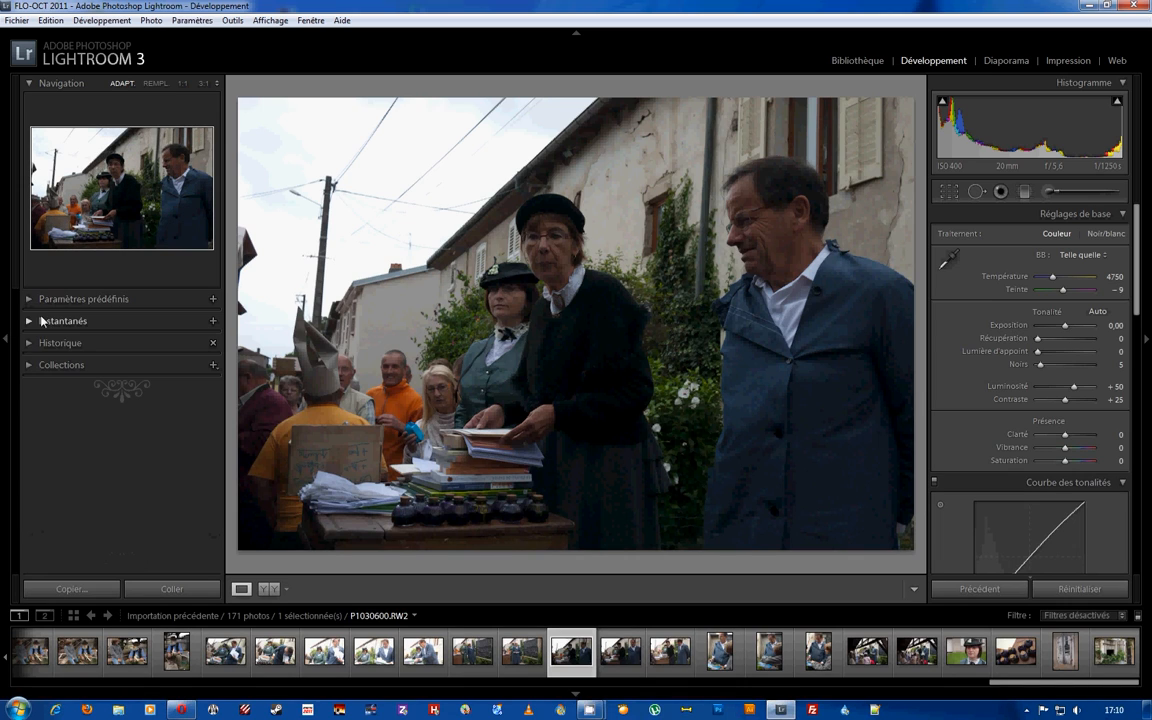
left_click(30, 367)
left_click(30, 366)
left_click(30, 367)
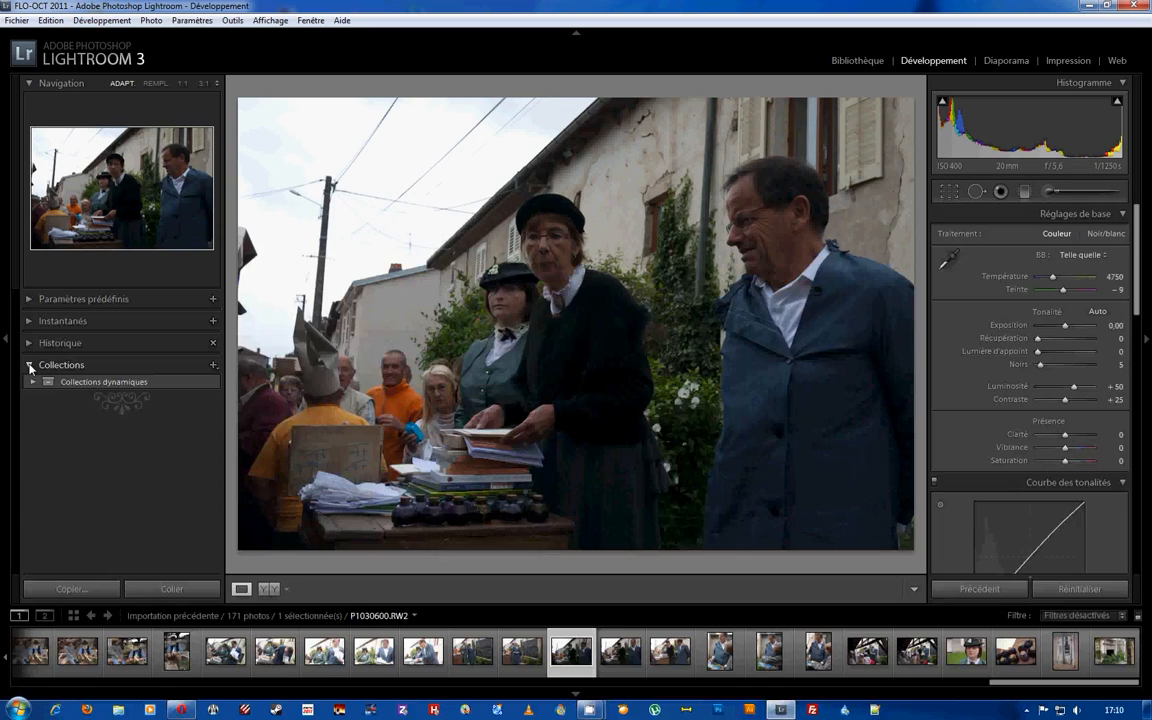
left_click(30, 366)
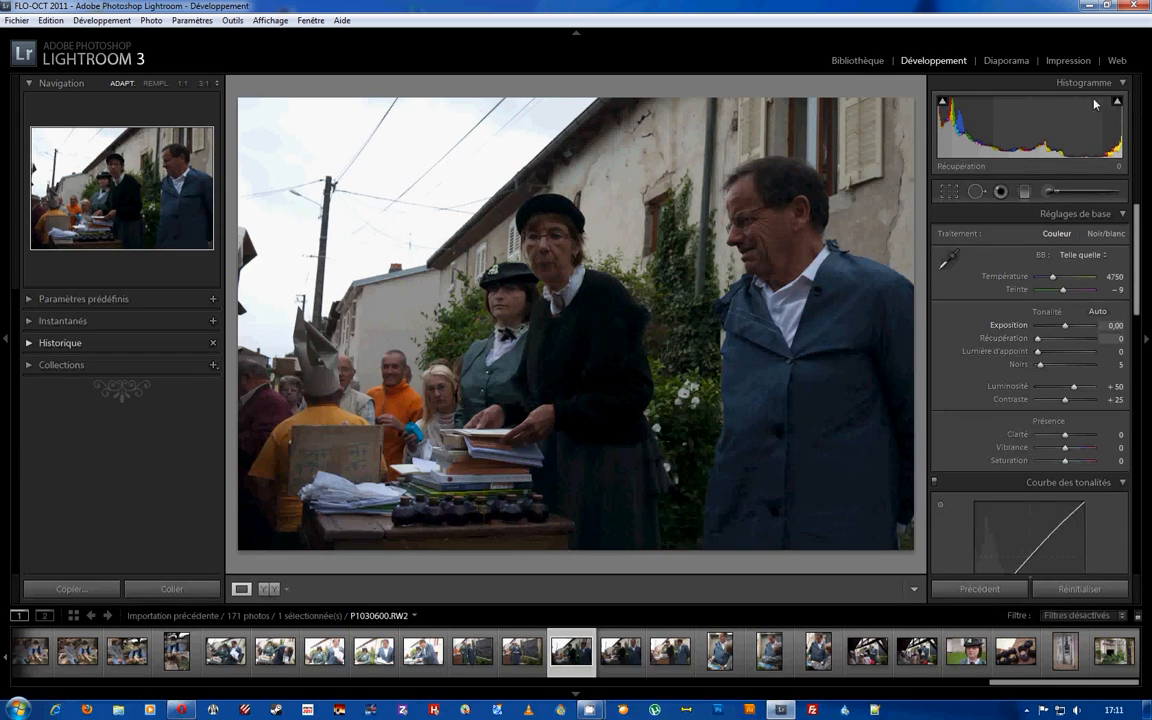
Step: Try the black-and-white treatment on the photo and return it to colour
mouse_move(1120, 106)
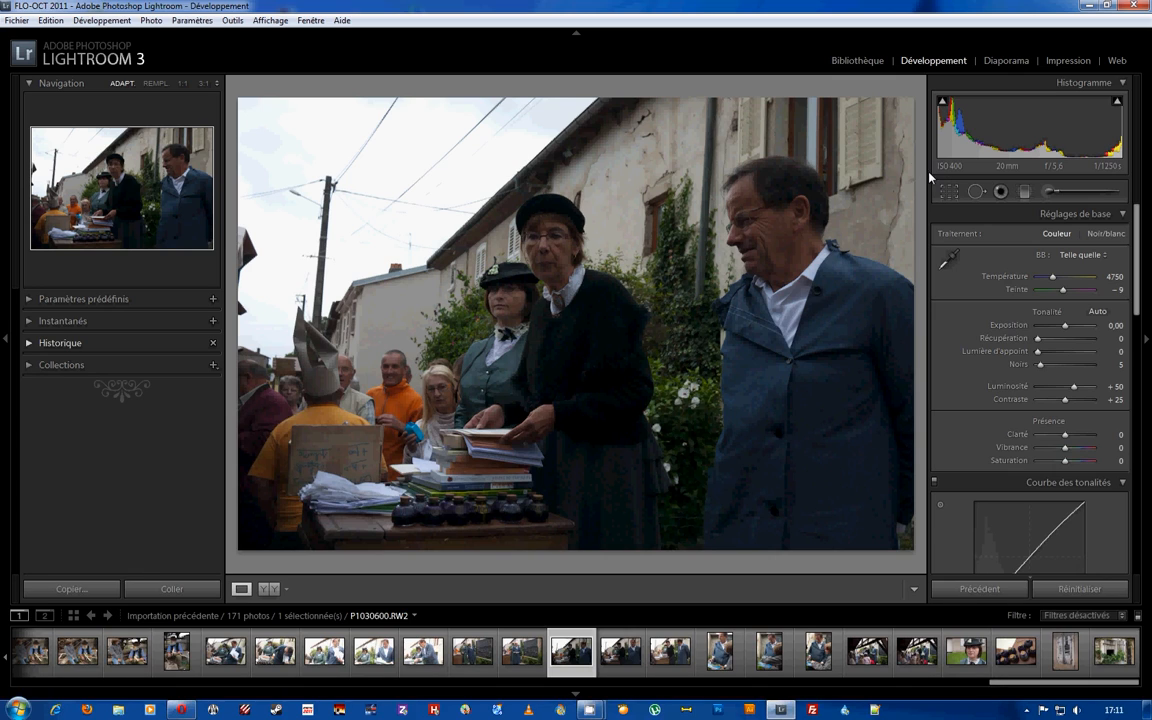
mouse_move(942, 104)
mouse_move(1117, 102)
left_click(1106, 234)
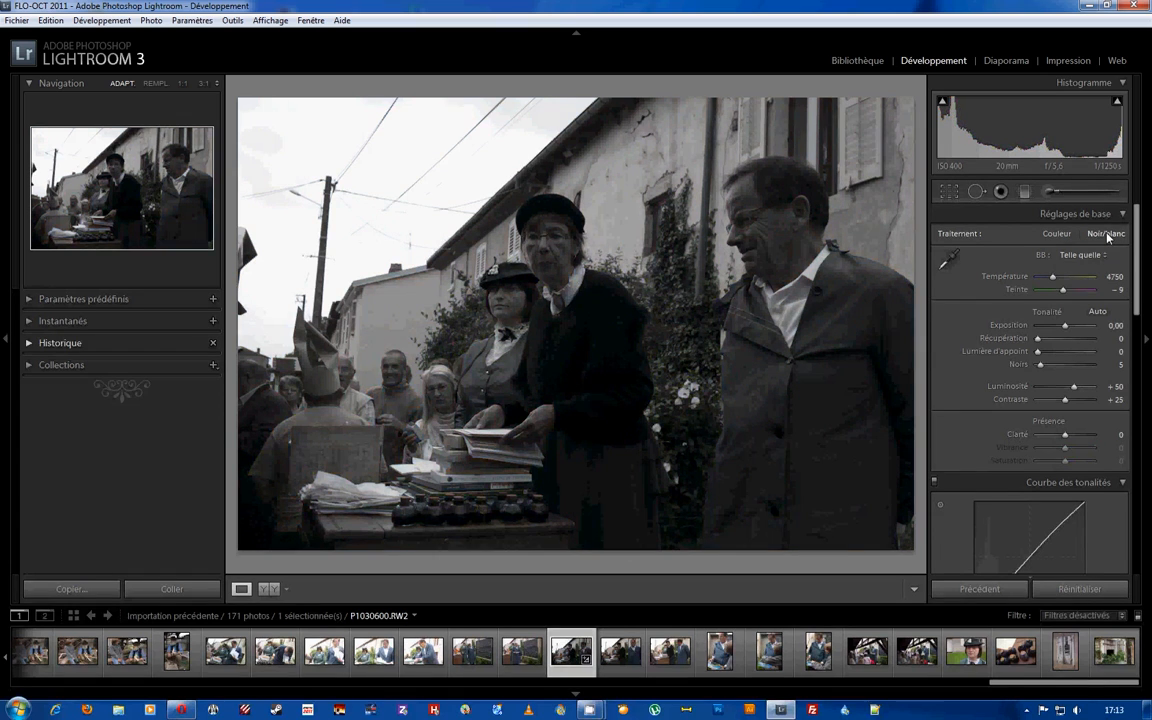
left_click(1057, 234)
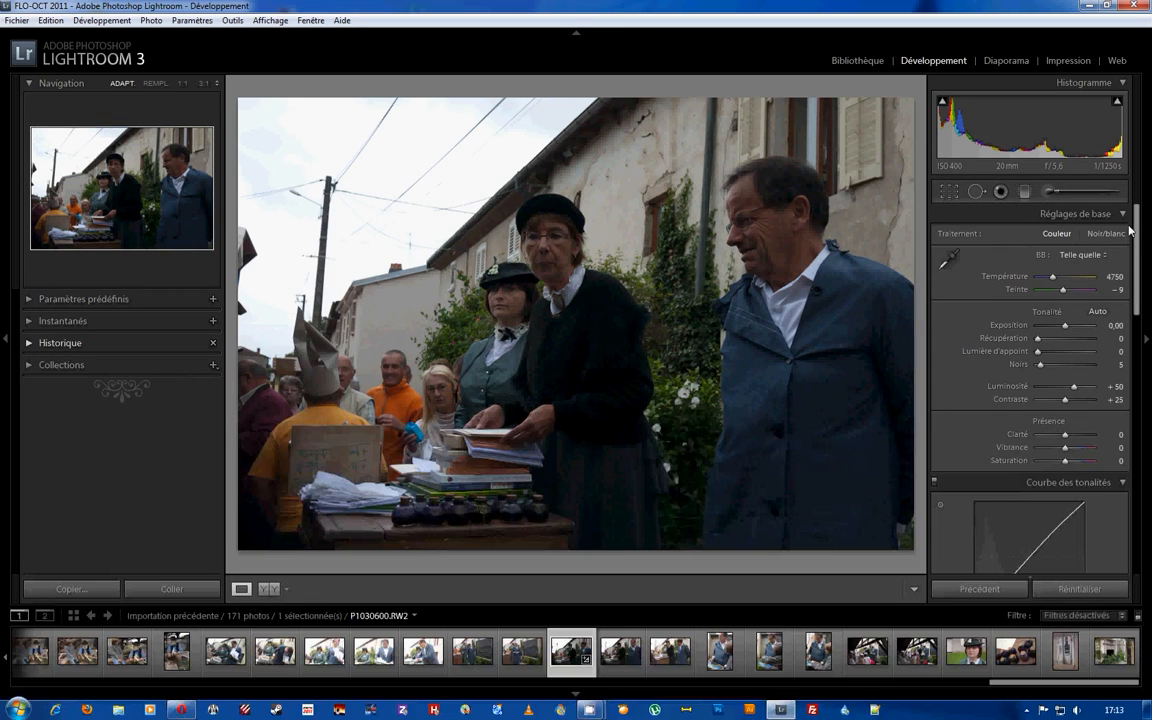
Step: Sample the white sky as neutral white balance, then adjust temperature to 5924, tint to +17 and exposure to +1,27
left_click(948, 264)
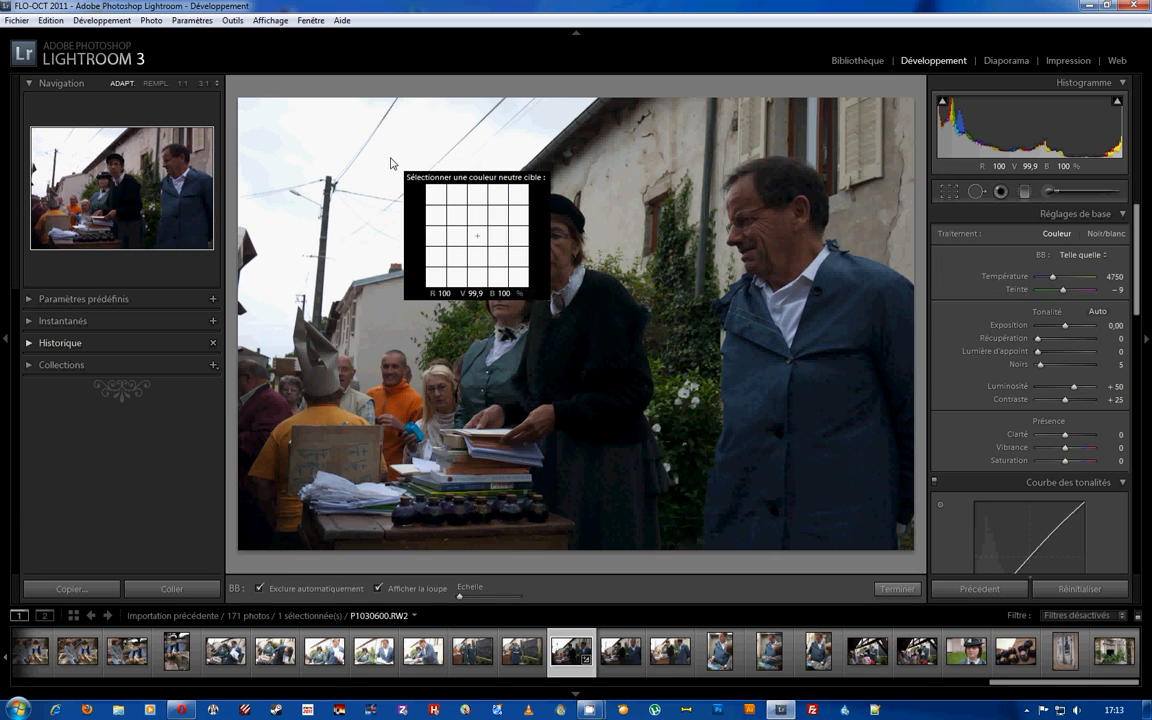
left_click(391, 163)
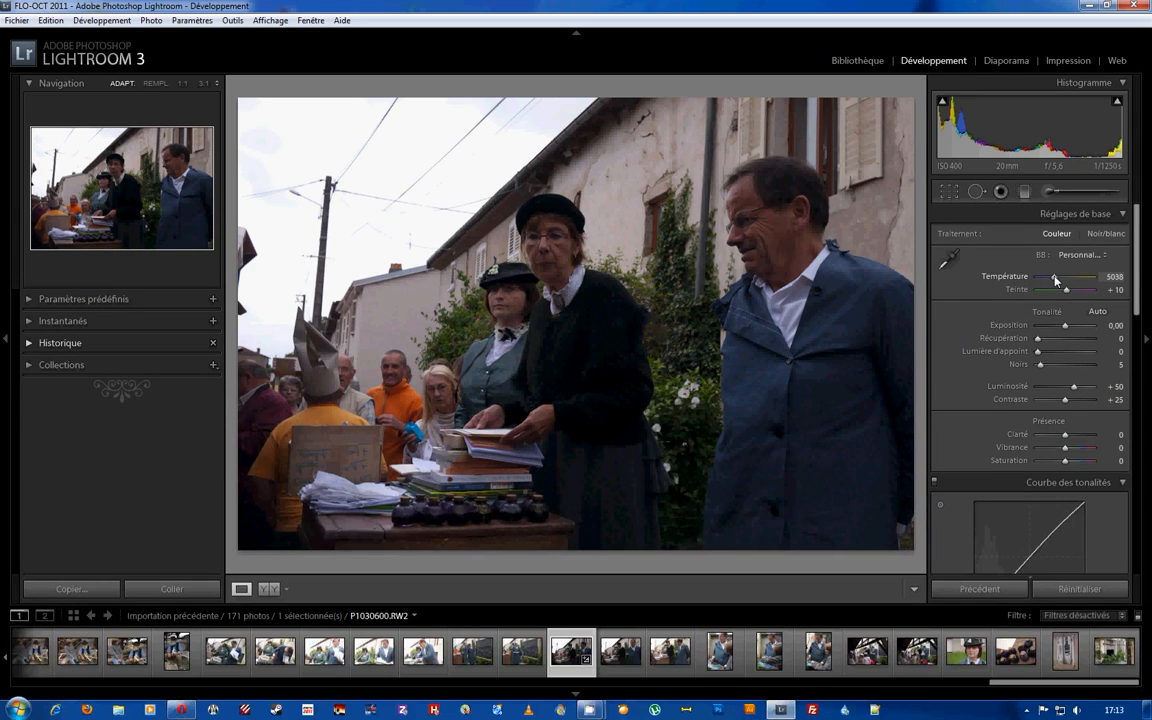
left_click_drag(1055, 281, 1075, 330)
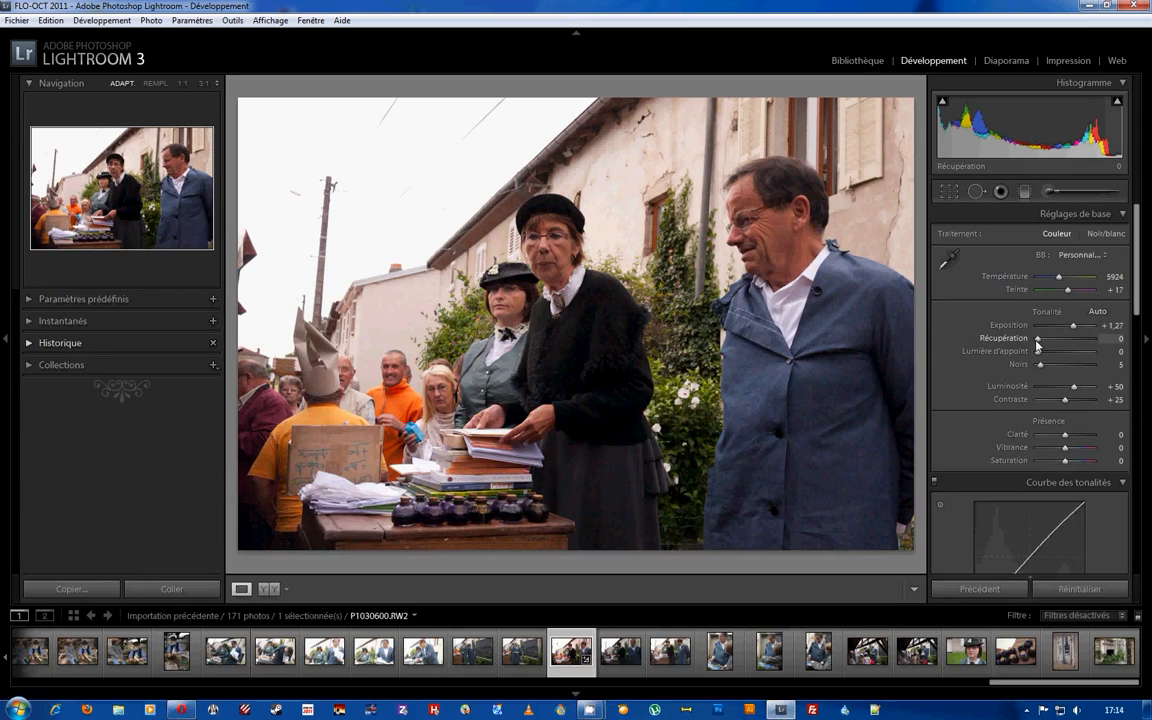
Step: Keep recovery at 0 and set fill light to 14, blacks to 9, brightness to +55 and contrast to +7
mouse_move(1042, 340)
left_mouse_down()
mouse_move(1100, 343)
mouse_move(1037, 340)
left_mouse_up()
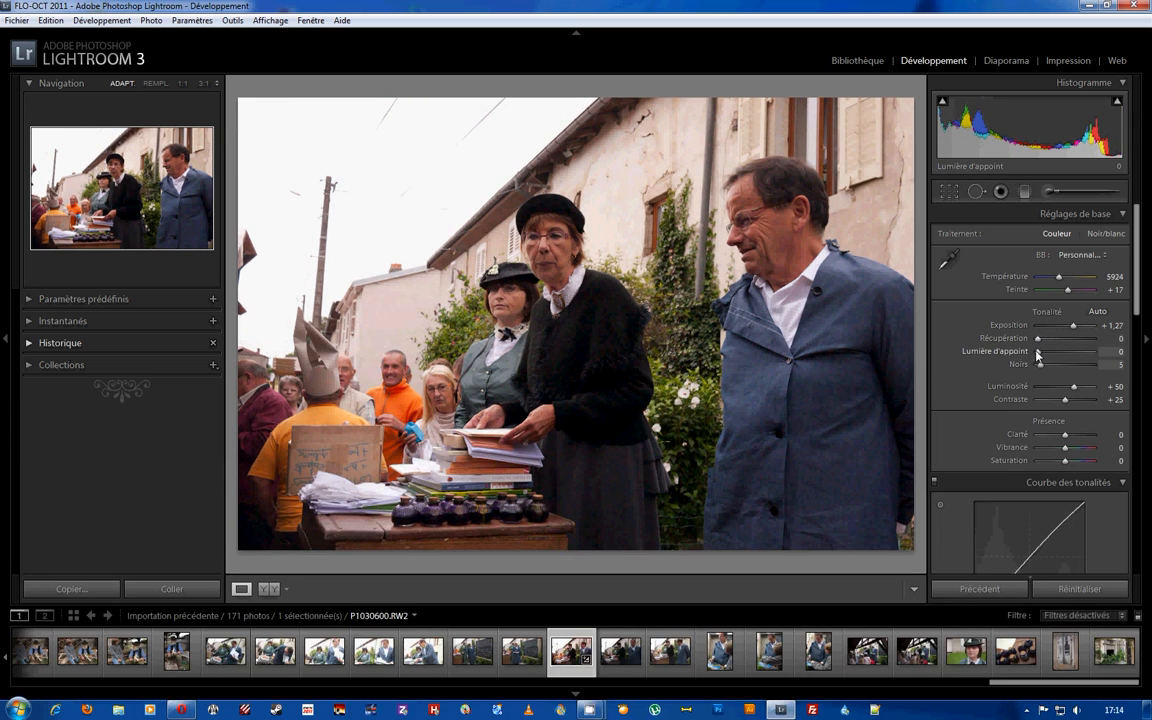
left_click_drag(1037, 353, 1045, 352)
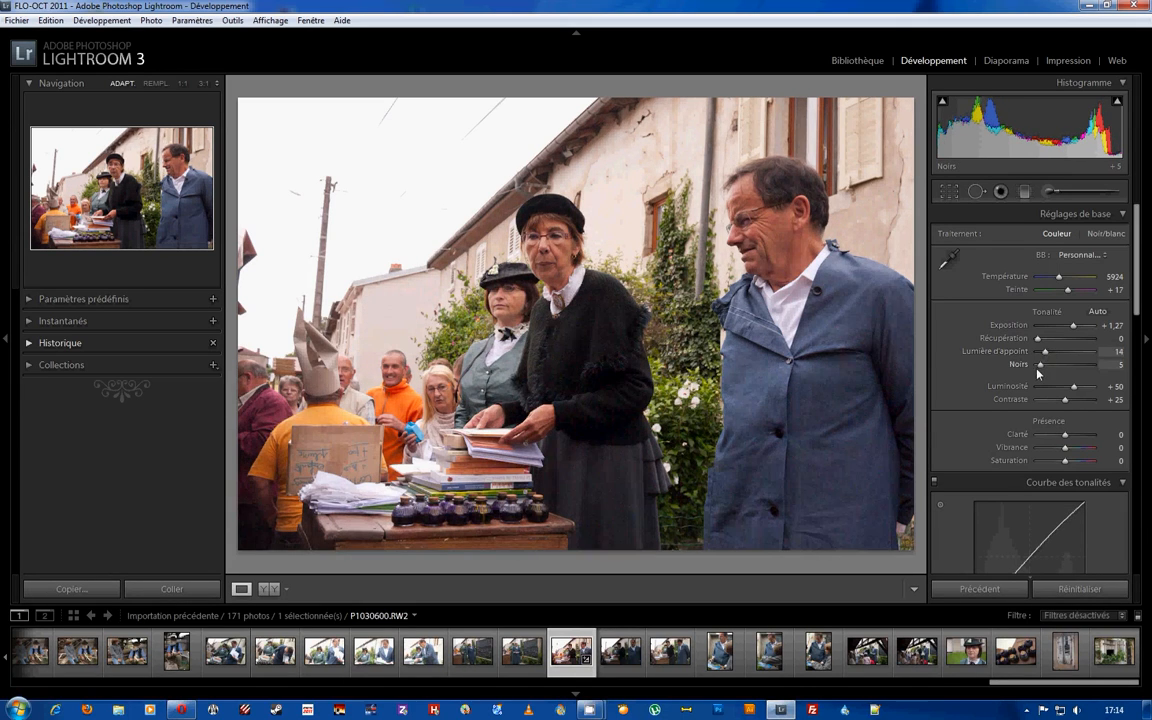
left_click_drag(1041, 365, 1043, 372)
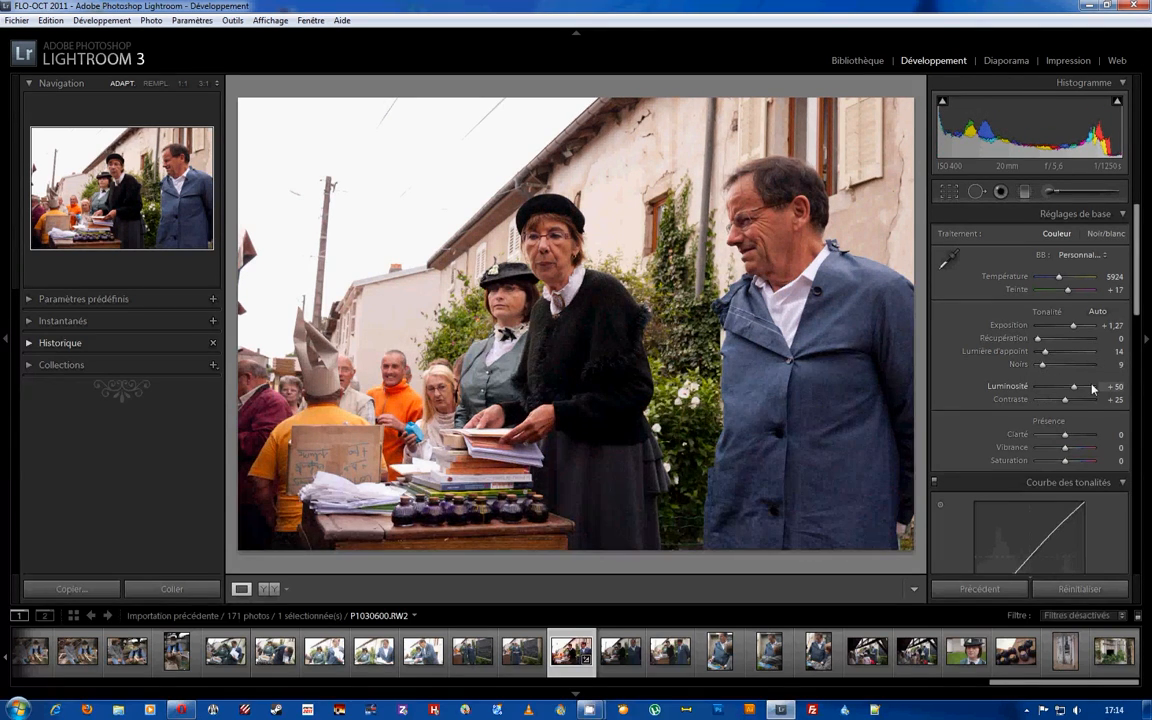
left_click_drag(1075, 389, 1077, 393)
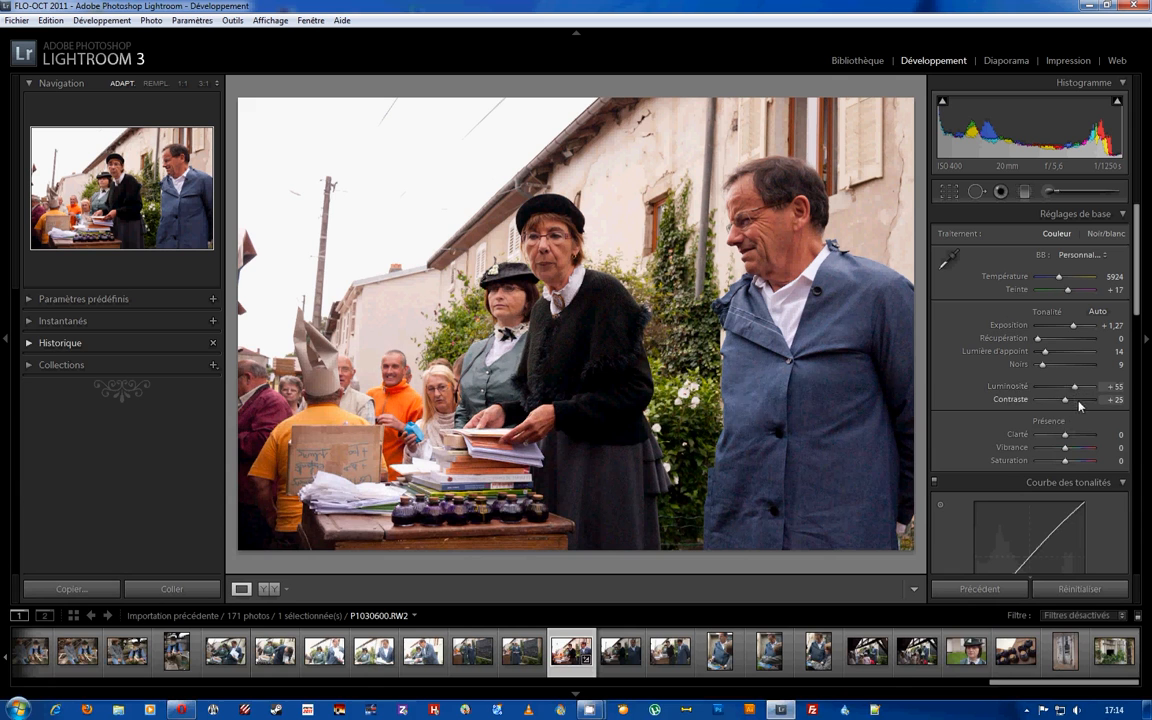
mouse_move(1064, 399)
left_mouse_down()
mouse_move(1085, 404)
mouse_move(1030, 403)
mouse_move(1058, 406)
left_mouse_up()
Step: Nudge the photo's saturation up slightly and raise the tone curve's Teintes sombres region to +8
scroll(1060, 410, "down", 3)
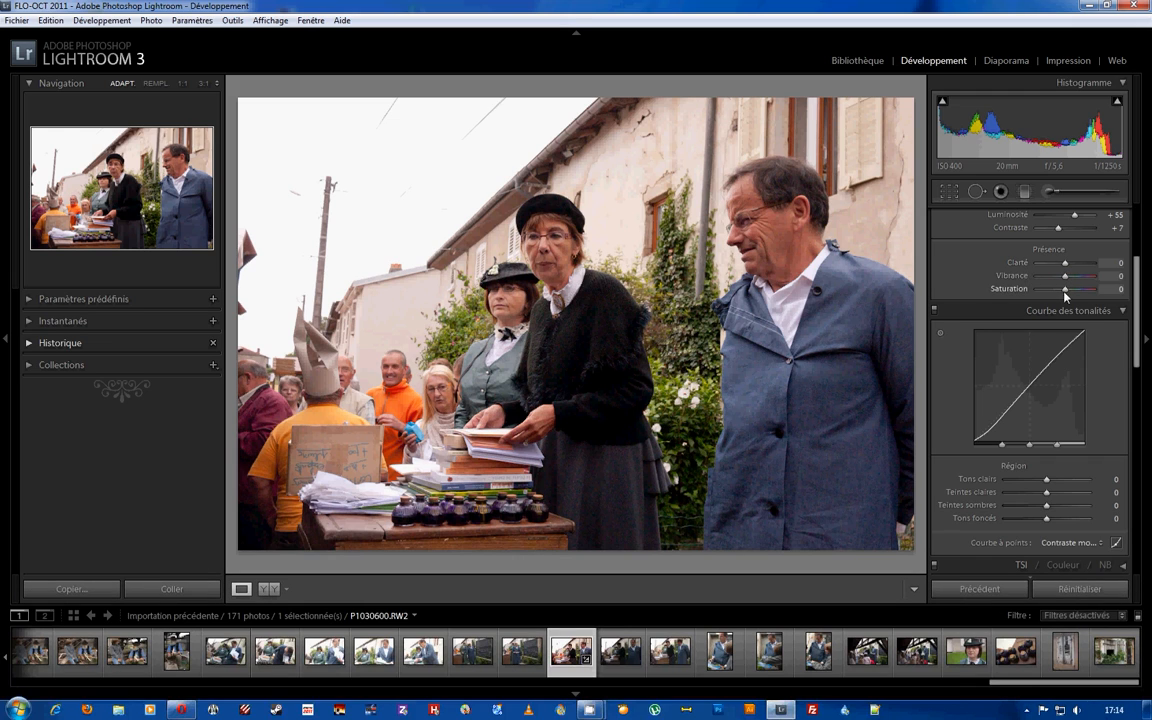
mouse_move(1066, 291)
left_mouse_down()
mouse_move(1080, 292)
mouse_move(1027, 299)
mouse_move(1100, 292)
mouse_move(1068, 292)
left_mouse_up()
scroll(1068, 293, "down", 3)
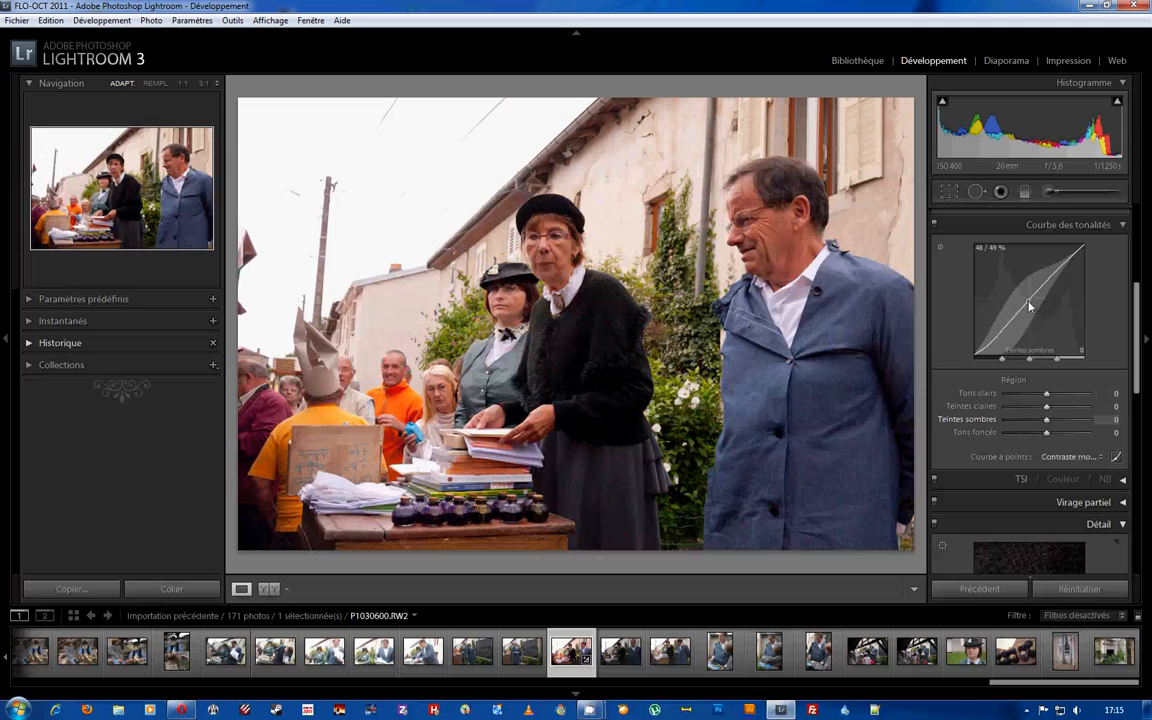
mouse_move(1029, 305)
left_mouse_down()
mouse_move(1021, 291)
mouse_move(1029, 298)
left_mouse_up()
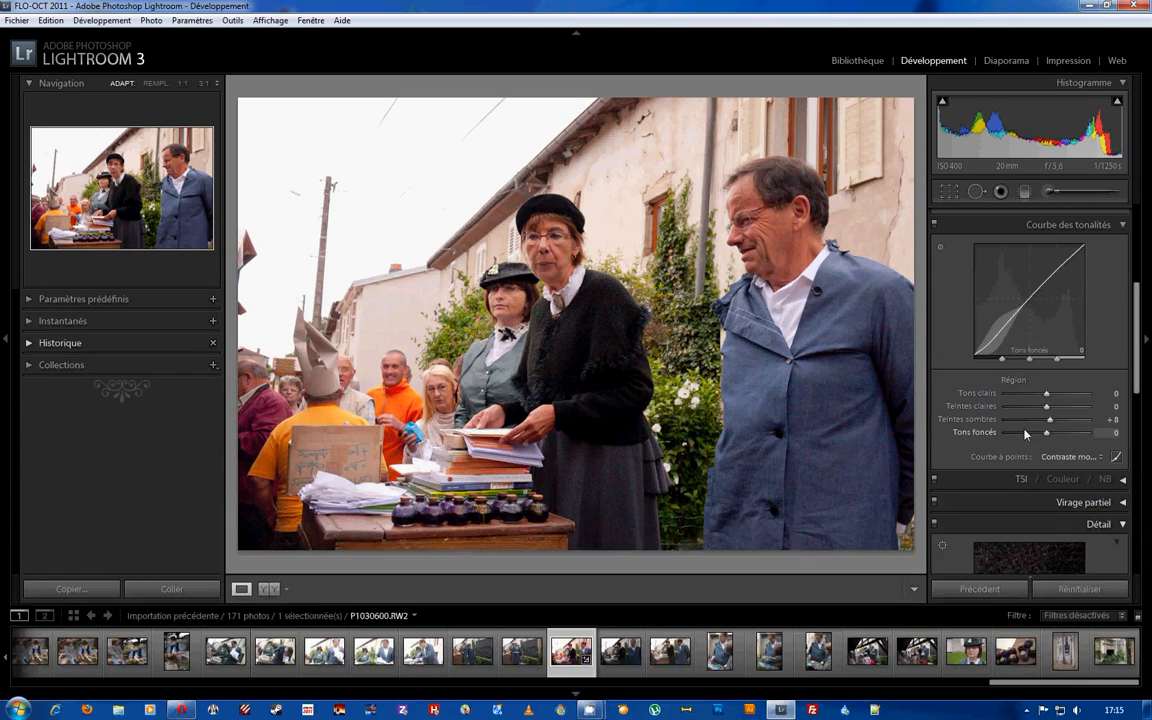
Step: Enable lens profile corrections using Canon, model Canon EF 17-40mm f/4 L USM, with the Canon EOS-1D Mark III profile
scroll(1043, 427, "down", 3)
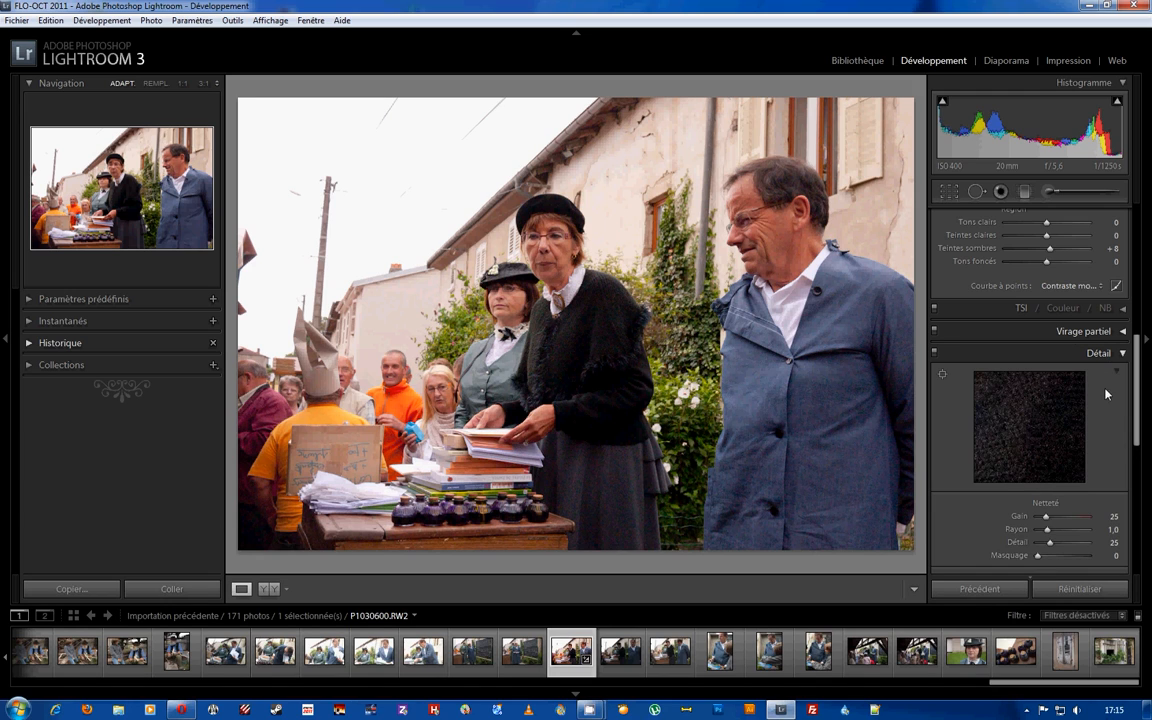
left_click_drag(1137, 386, 1139, 446)
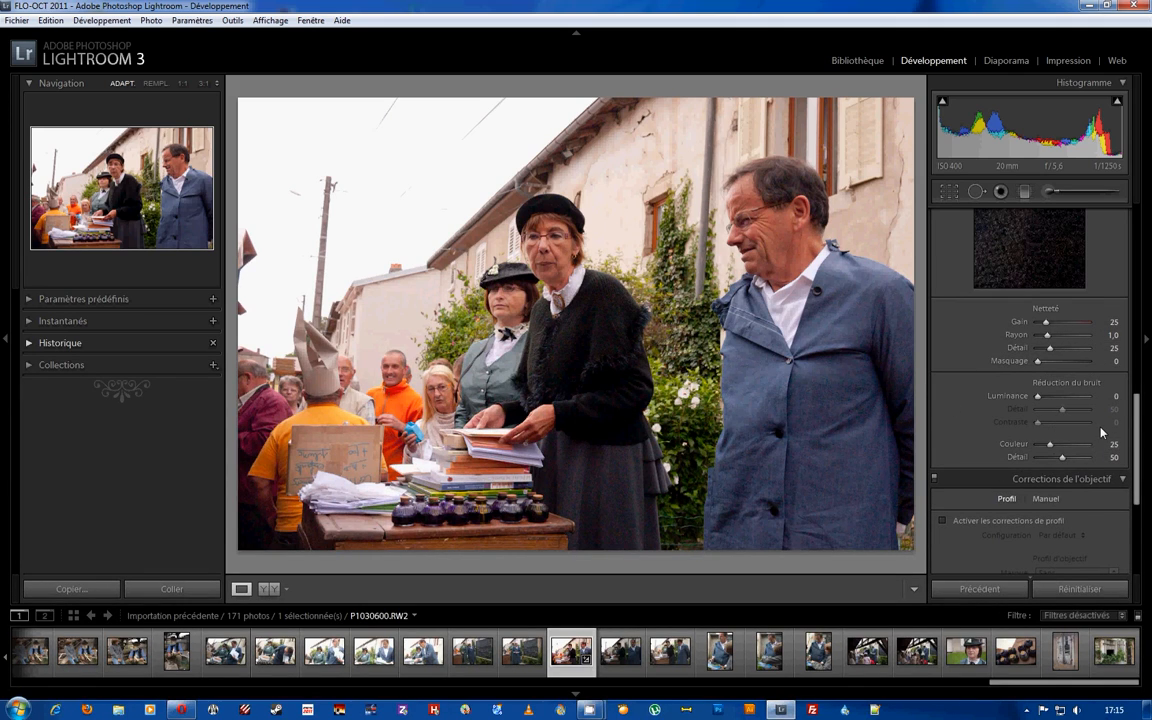
scroll(1102, 431, "down", 2)
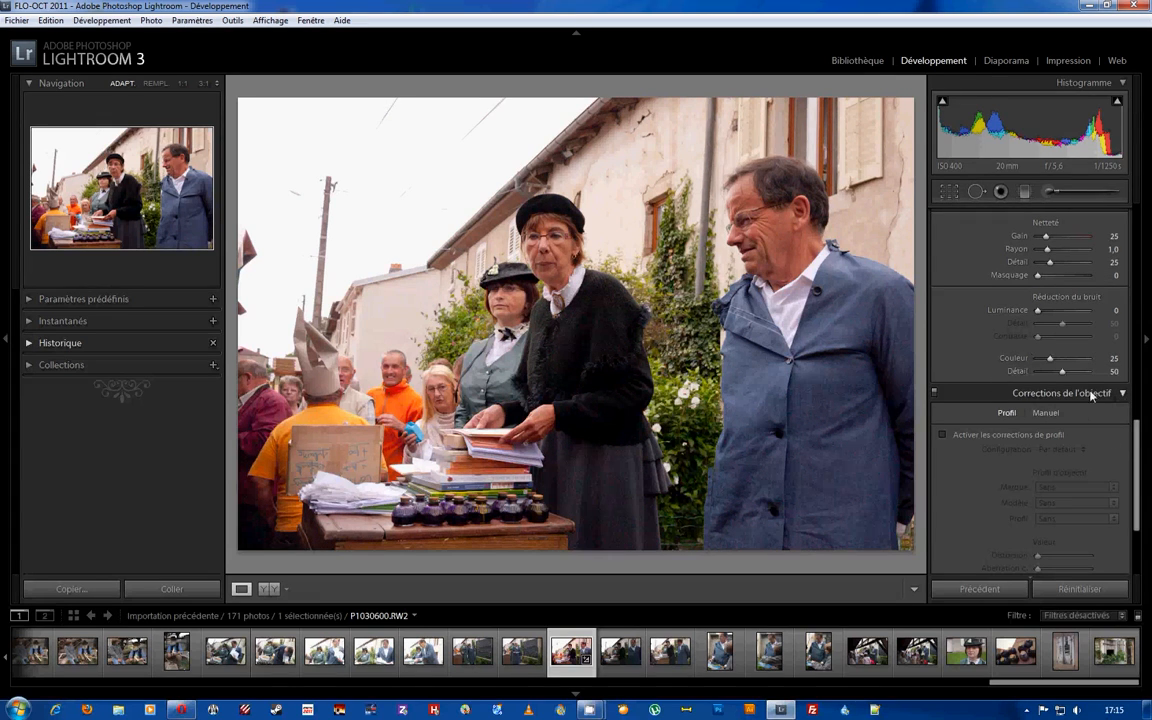
left_click(942, 435)
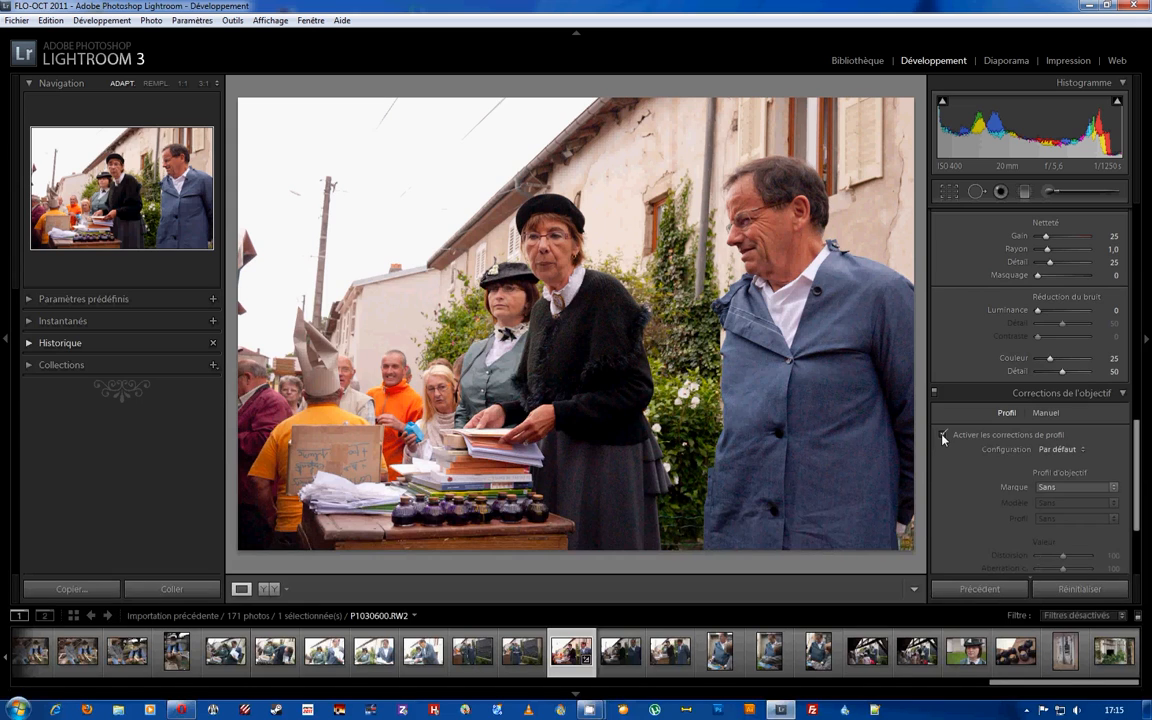
left_click(1115, 490)
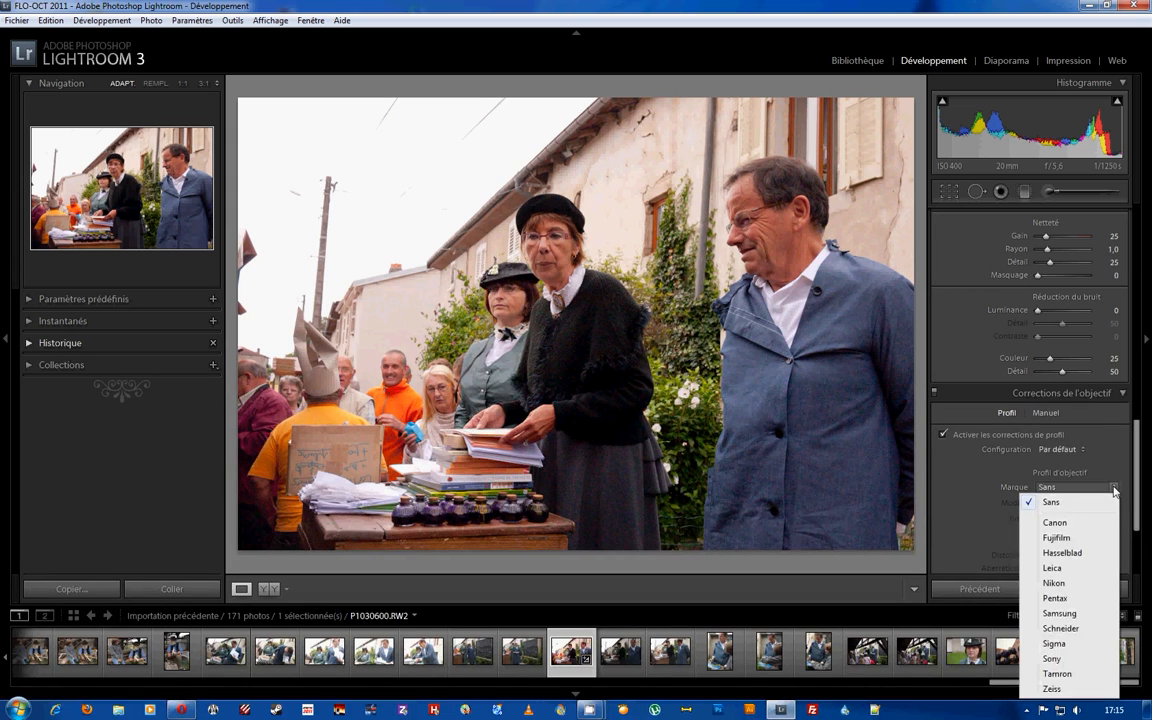
left_click(1054, 522)
left_click(1060, 502)
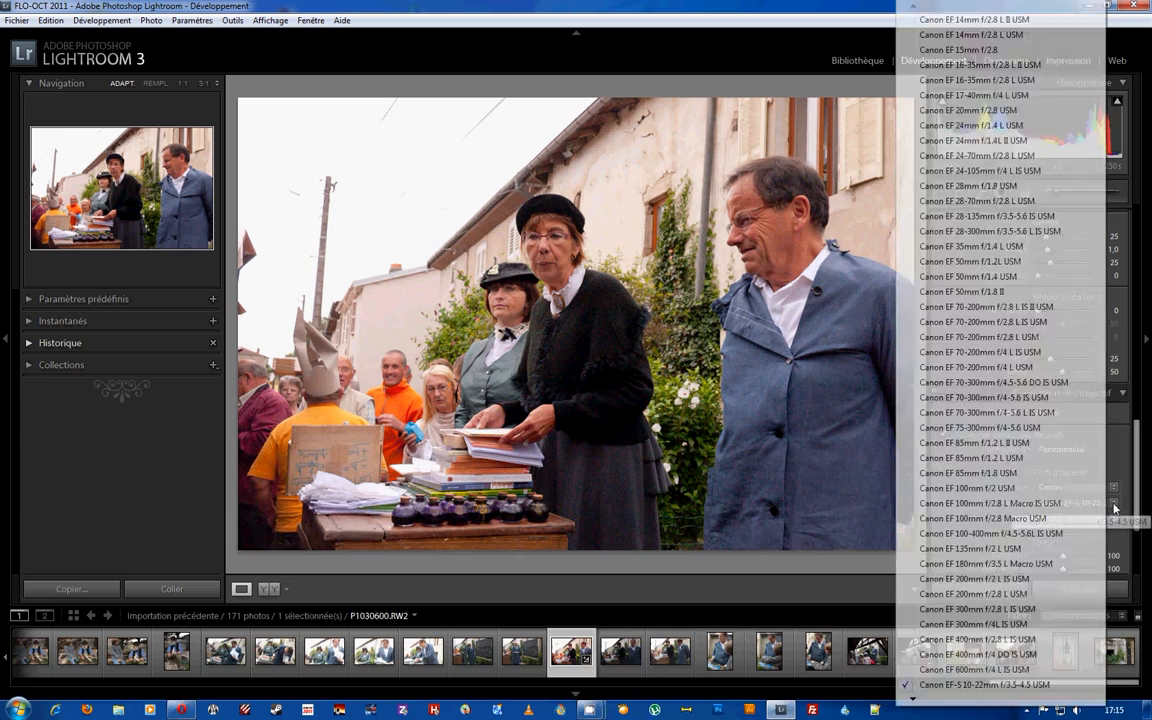
left_click(968, 96)
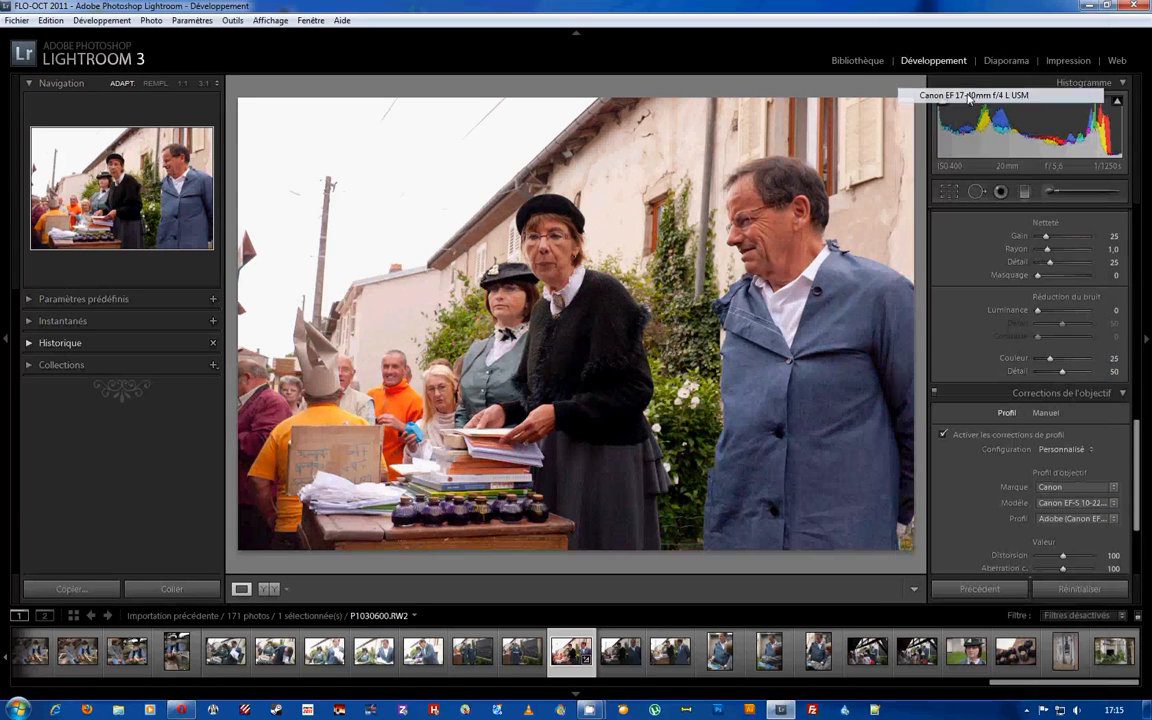
left_click(1075, 518)
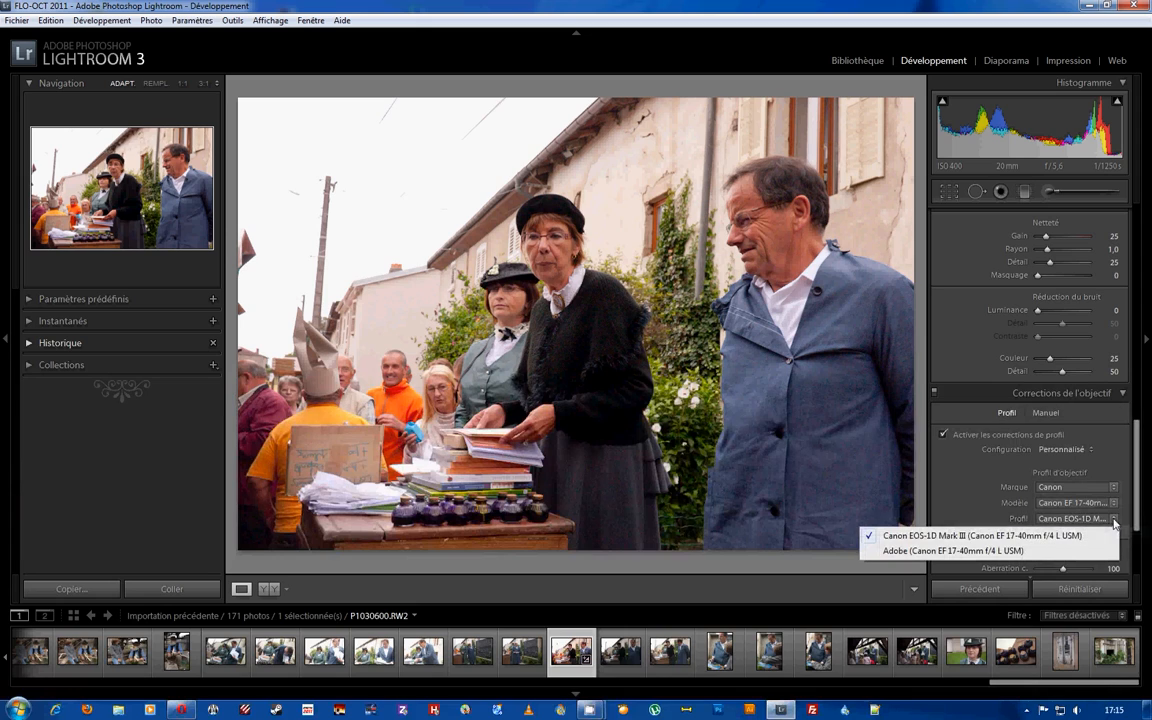
left_click(1065, 535)
scroll(1121, 503, "down", 2)
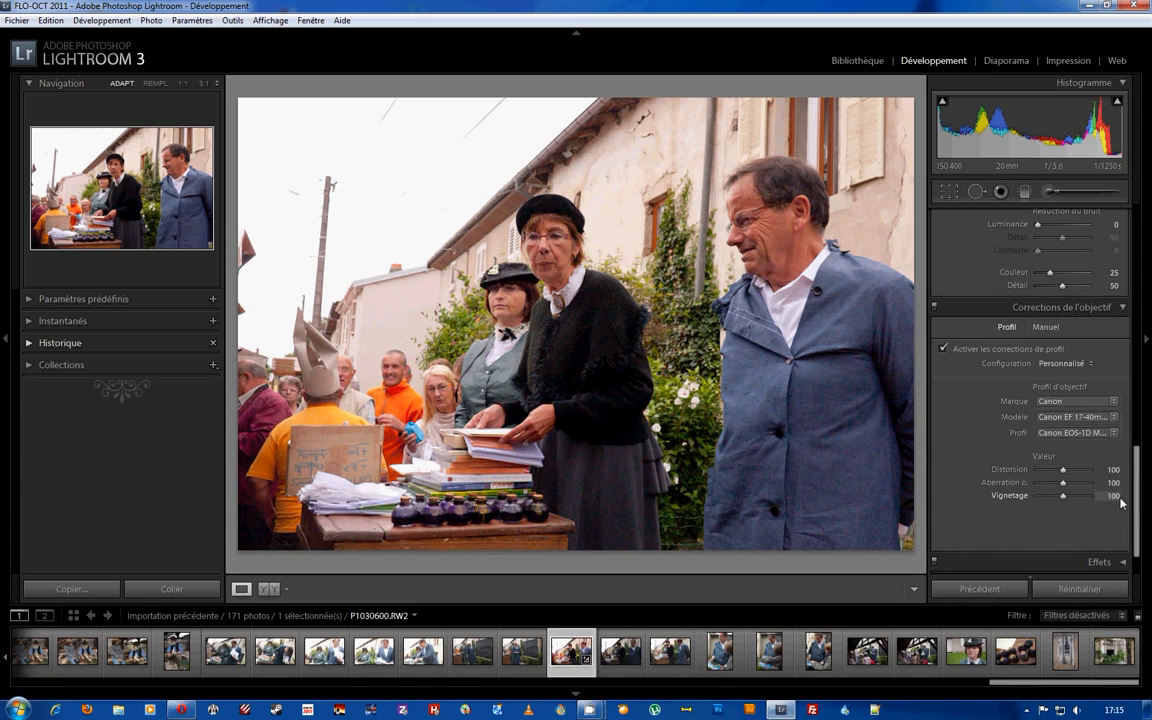
scroll(1025, 400, "up", 10)
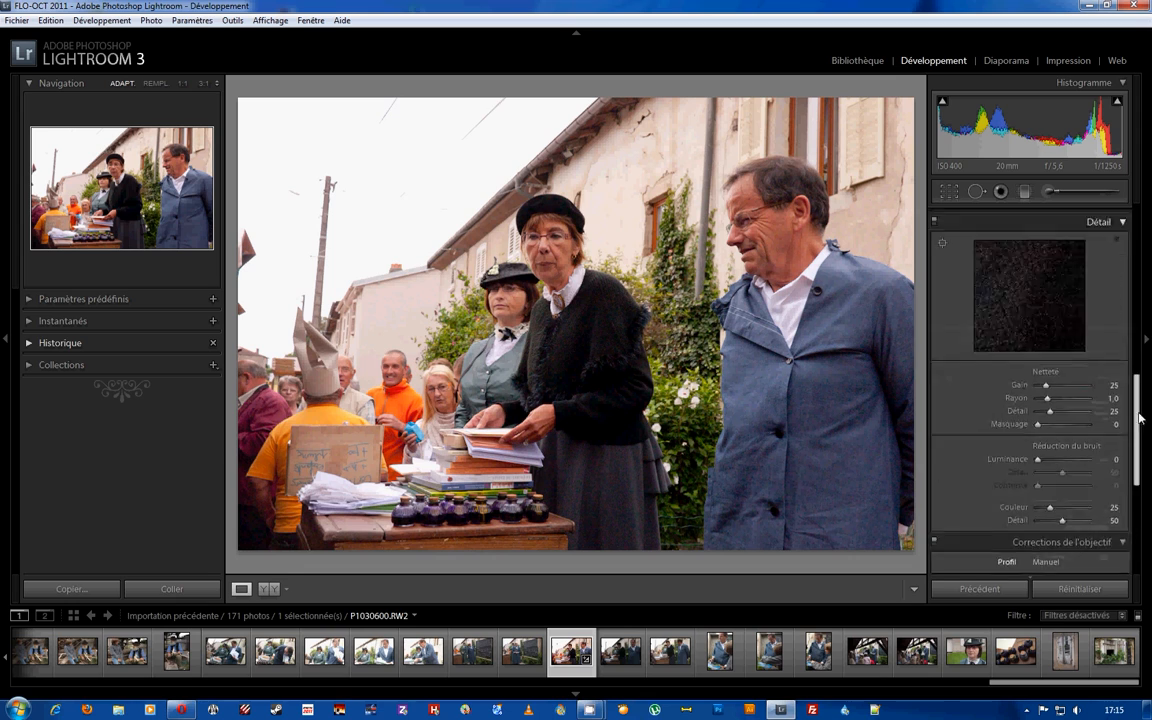